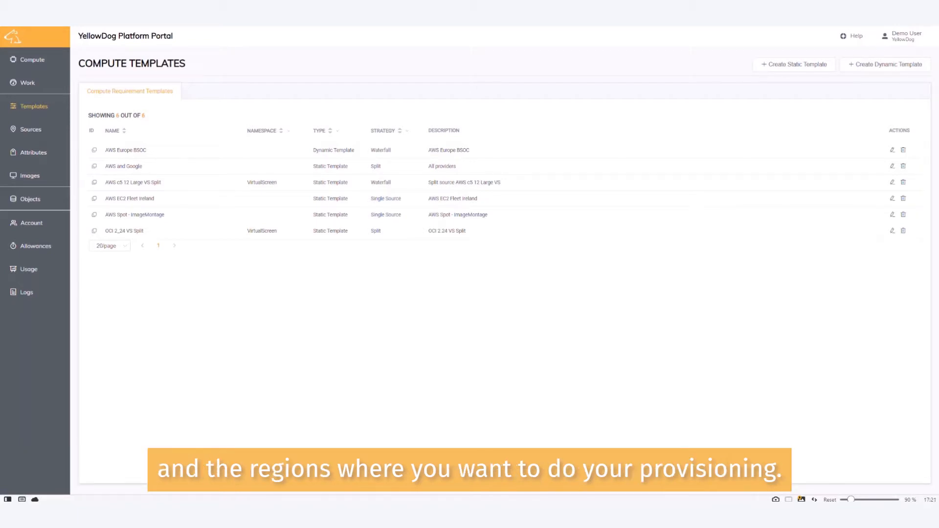
Open the 'AWS c5 12 Large VS Split' static template to review its listed AWS sources.
click(126, 183)
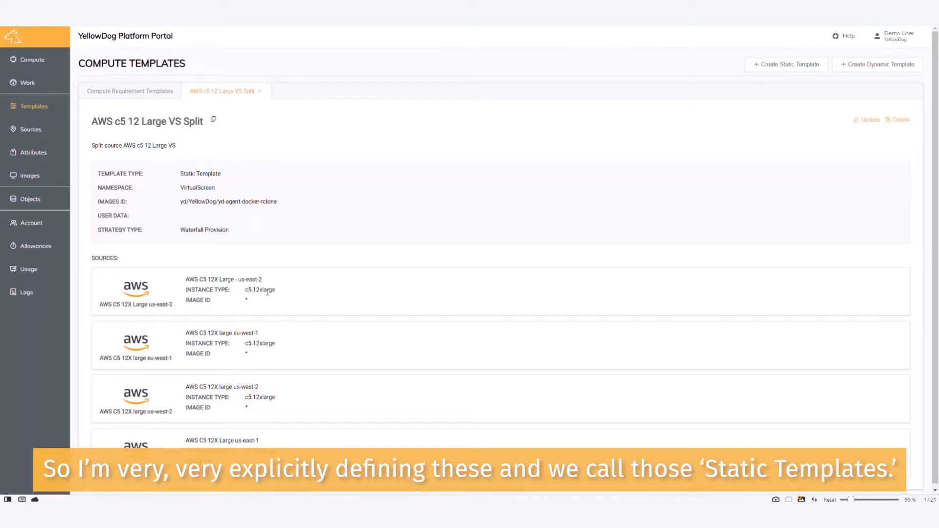
Return to the templates list and open the 'AWS Europe BSOC' dynamic template's constraints and preferences.
click(134, 92)
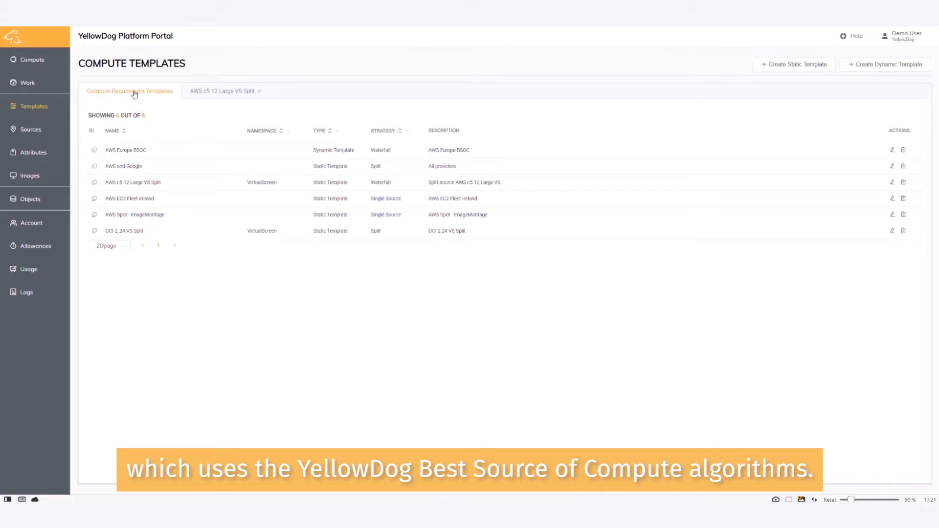
click(135, 152)
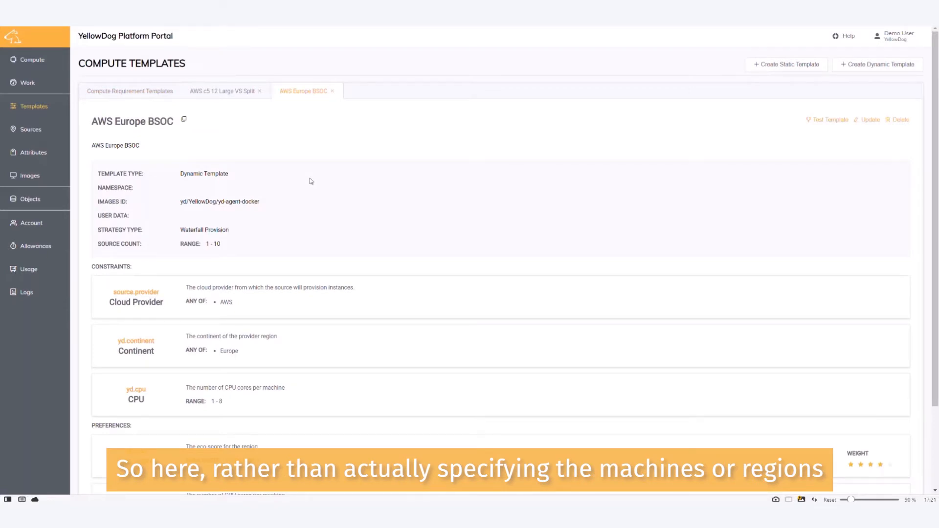
scroll(310, 180, down, 2)
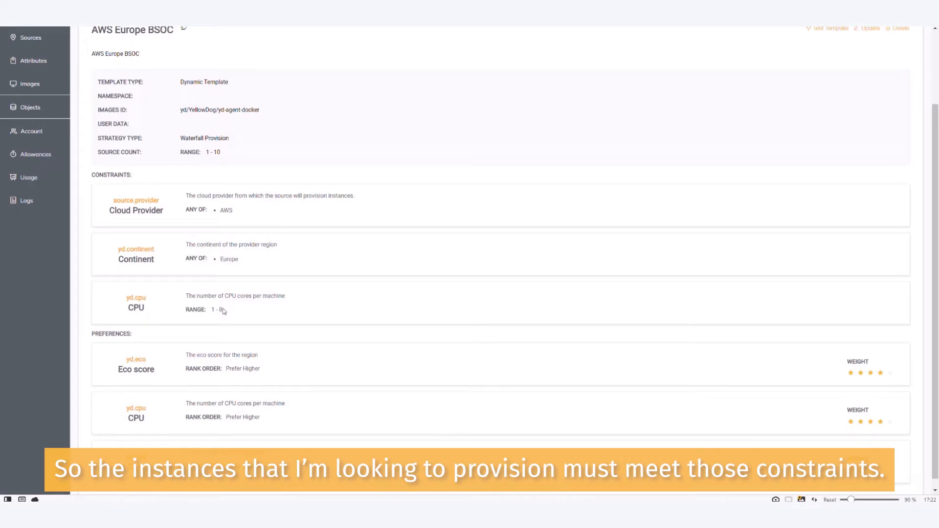
scroll(223, 312, down, 1)
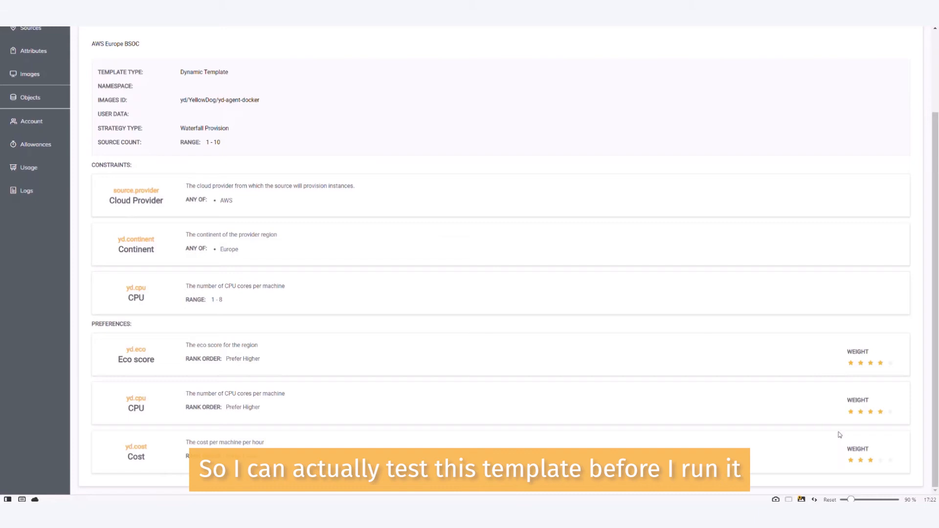
scroll(838, 434, up, 4)
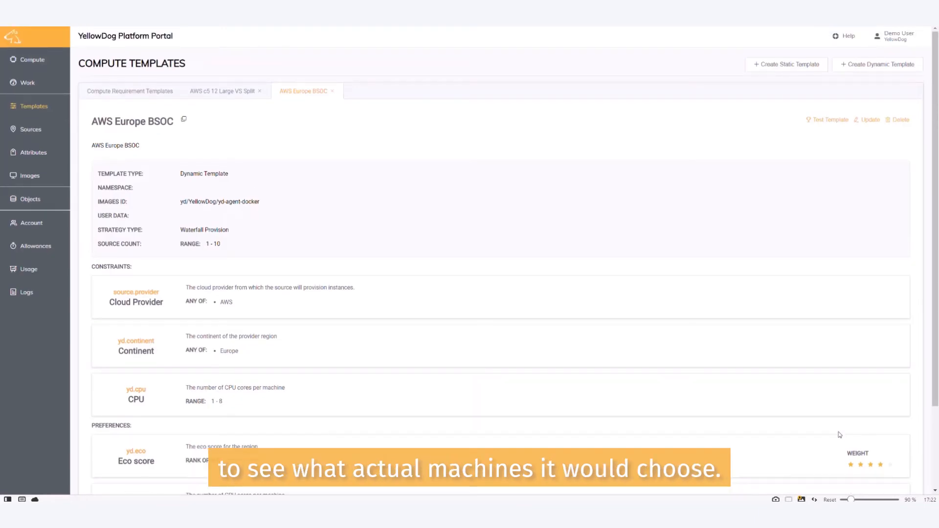
Test the template against the 'Giga Project' namespace so its report starts generating.
click(824, 120)
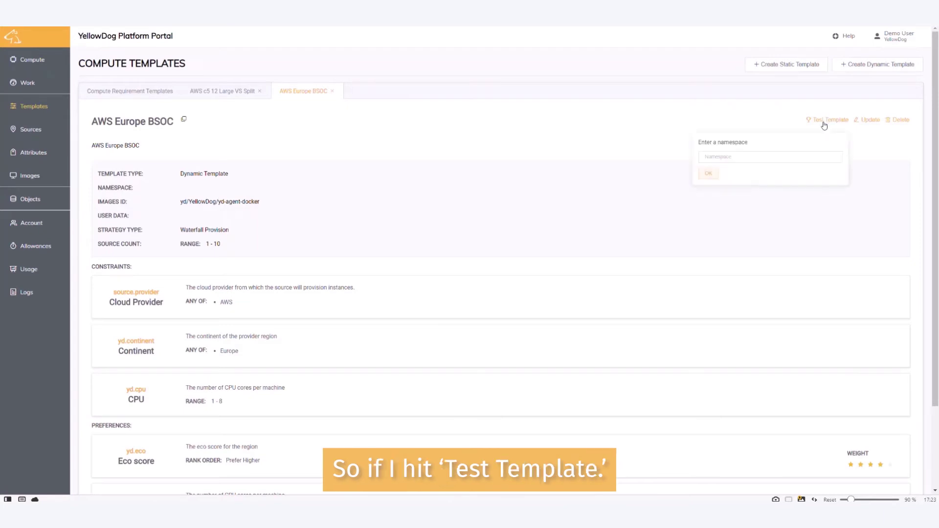
click(740, 156)
text(Gig)
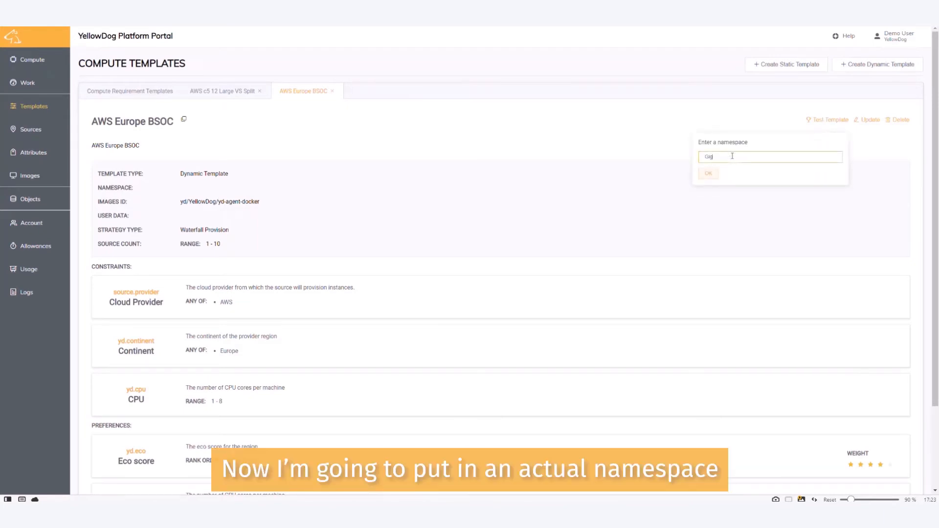
text(al)
text(ct)
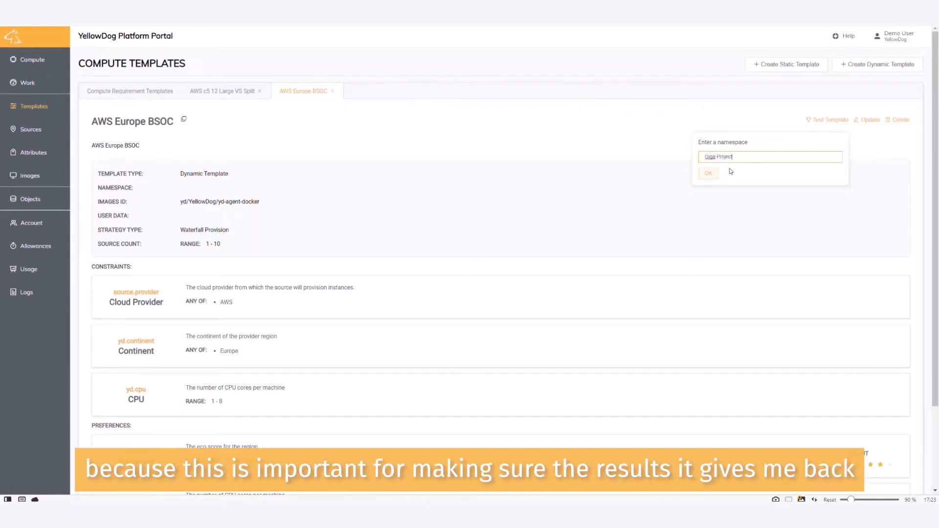
click(708, 174)
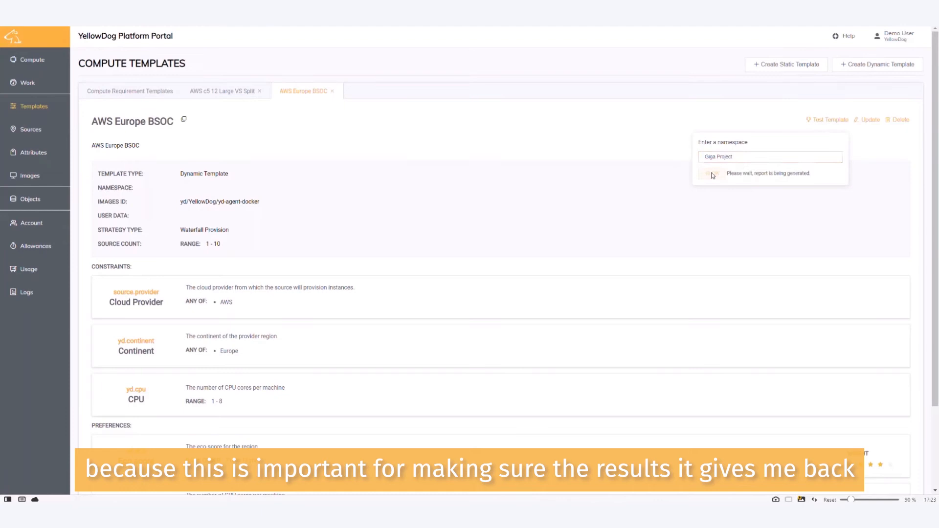